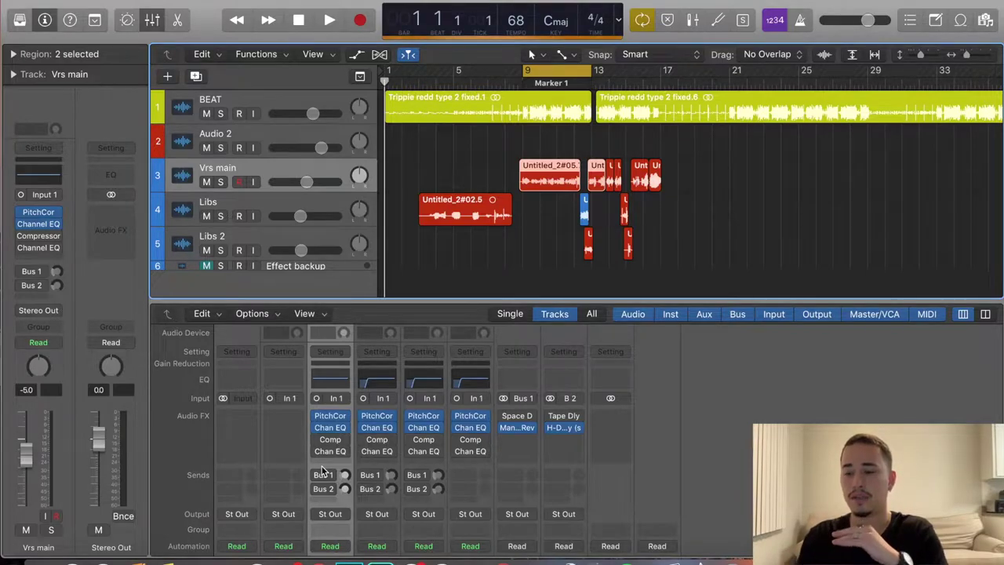
Open the upper Channel EQ on the Vrs main track, play back the vocal through its flat curve, and close it.
mouse_move(332, 430)
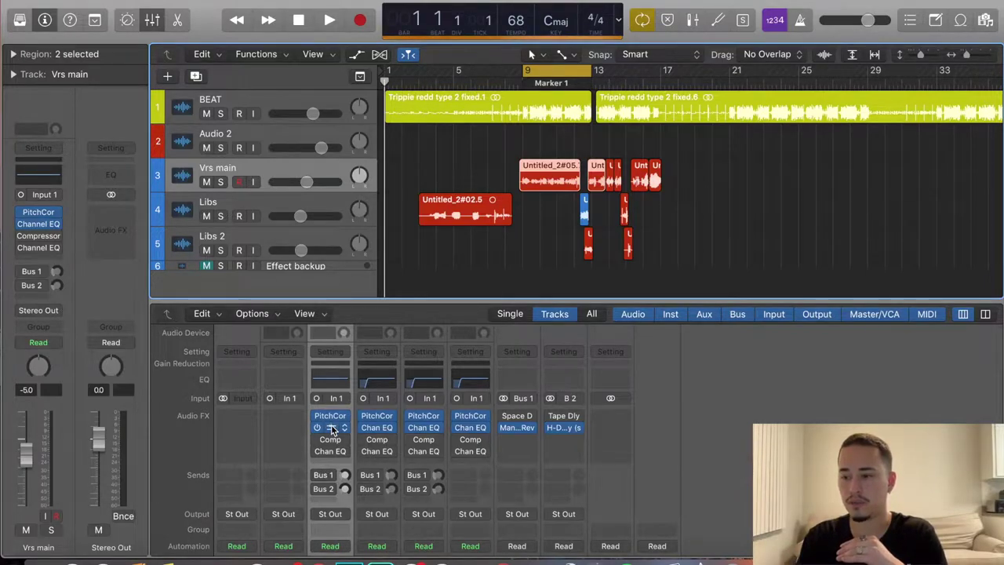
click(332, 429)
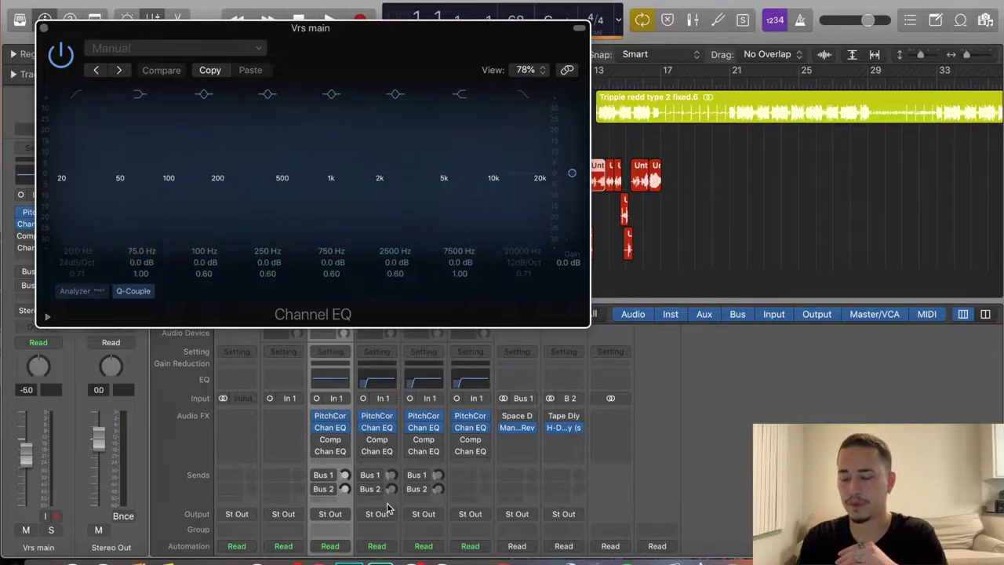
drag(301, 31, 497, 272)
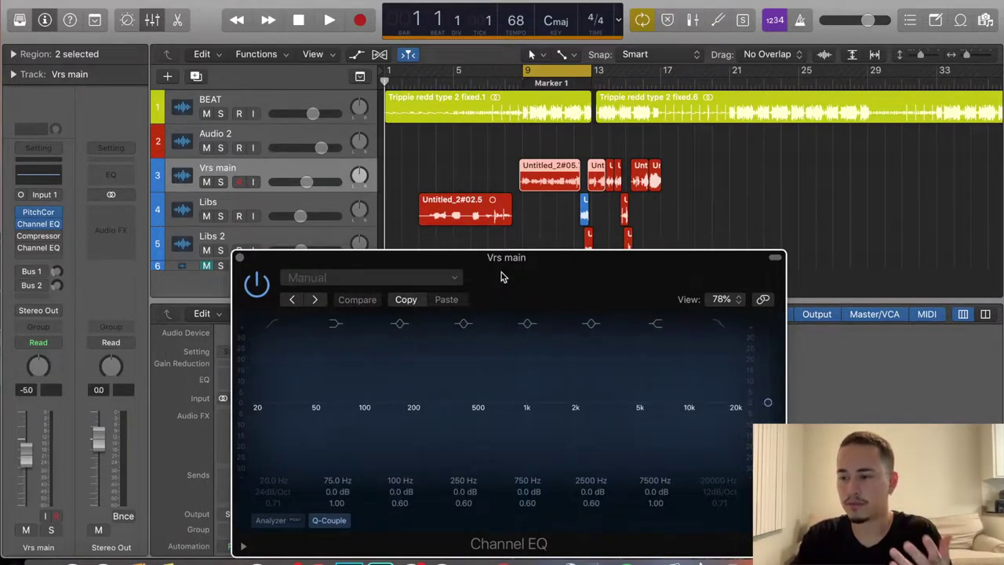
key(space)
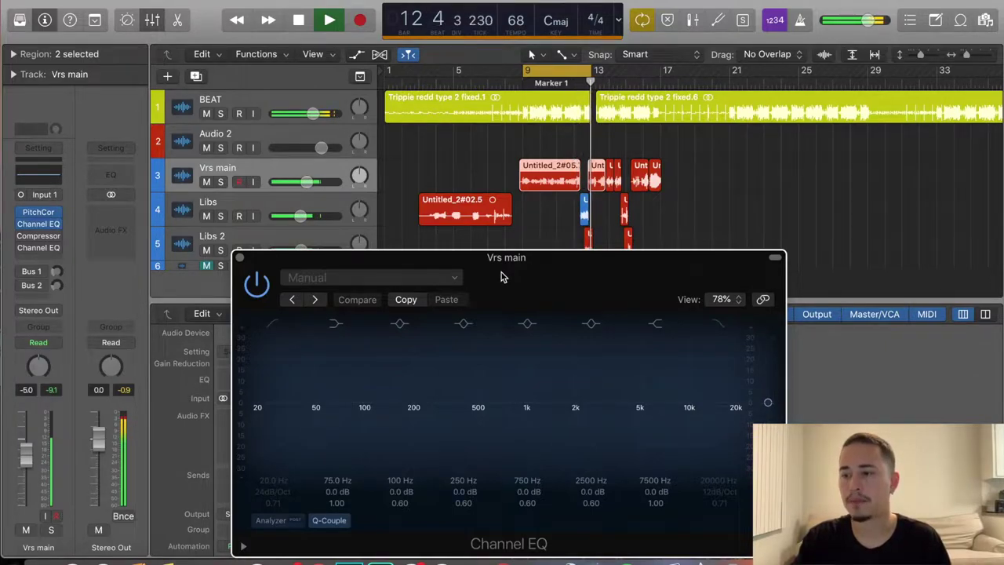
key(space)
drag(572, 265, 595, 255)
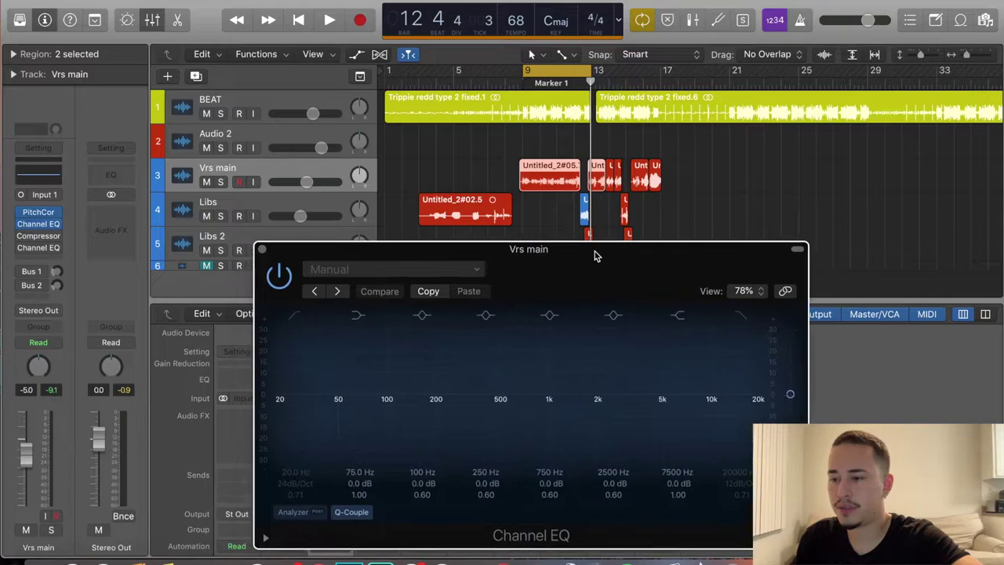
click(262, 250)
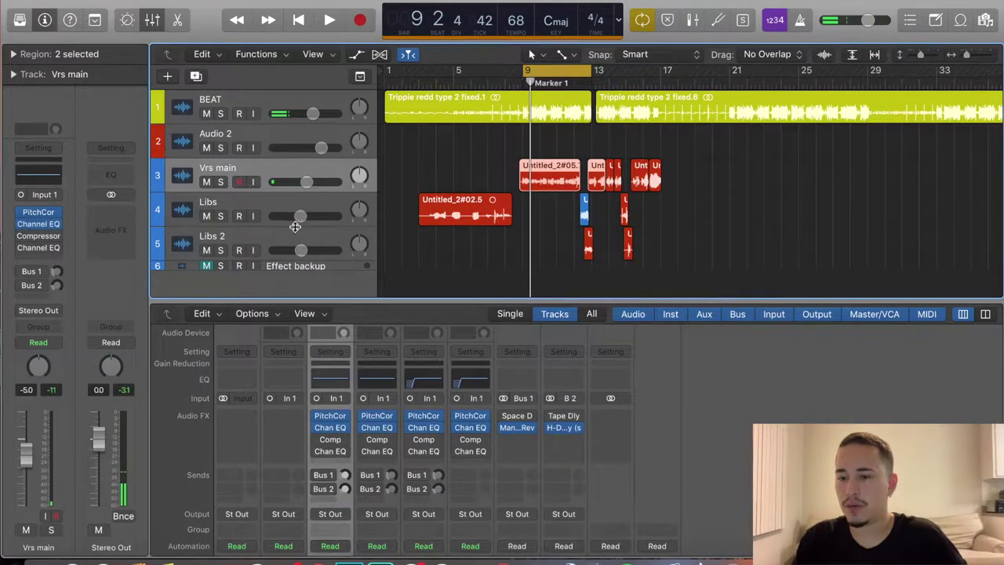
Reopen the upper Channel EQ on Vrs main, enable its analyzer, and play the vocal to view its frequency spectrum.
mouse_move(332, 432)
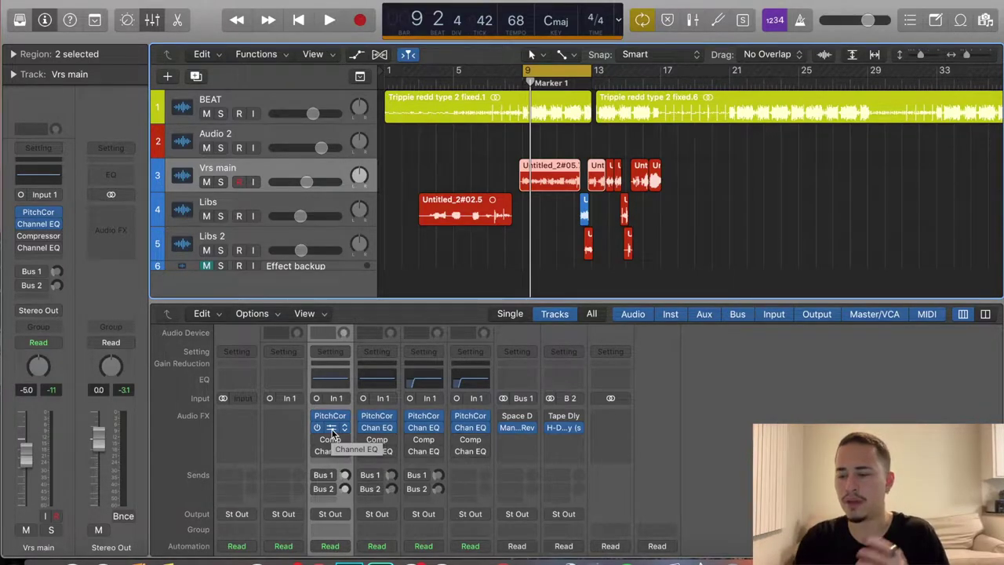
click(331, 430)
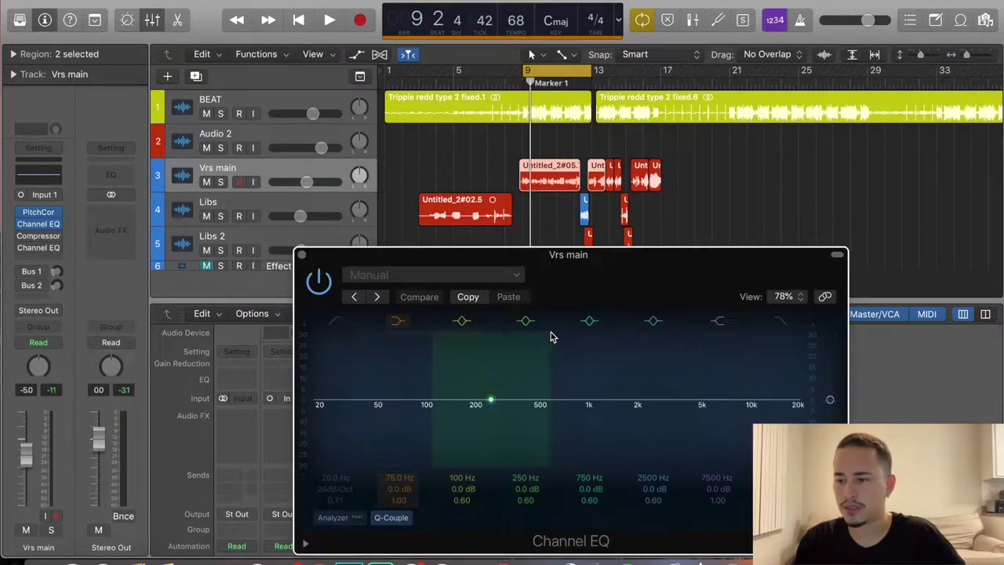
drag(625, 274, 626, 252)
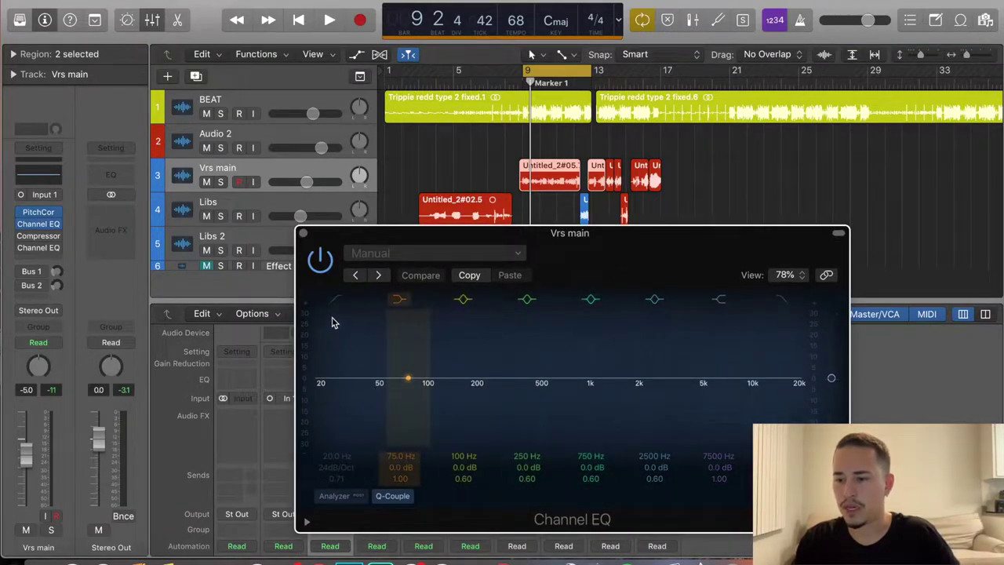
click(337, 499)
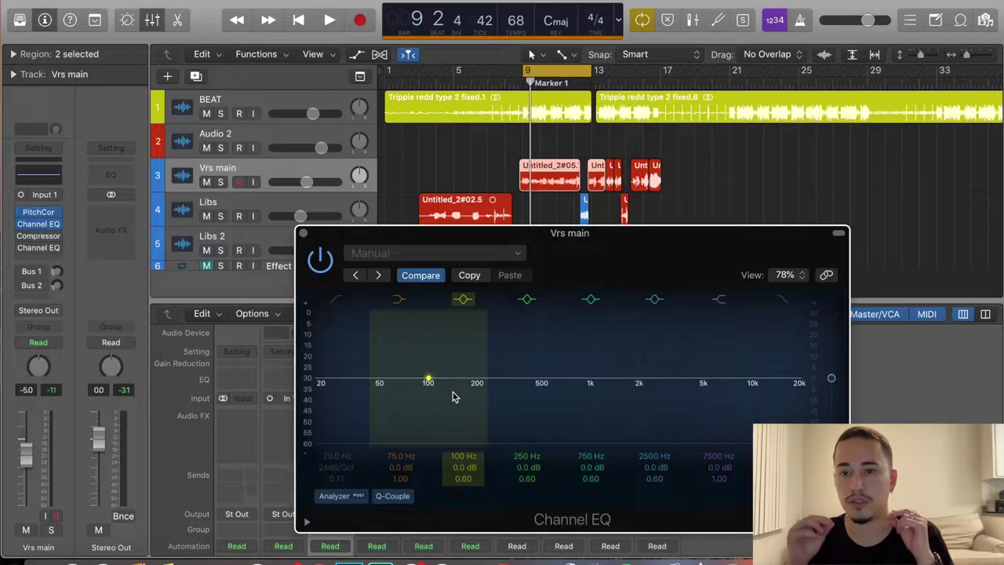
key(space)
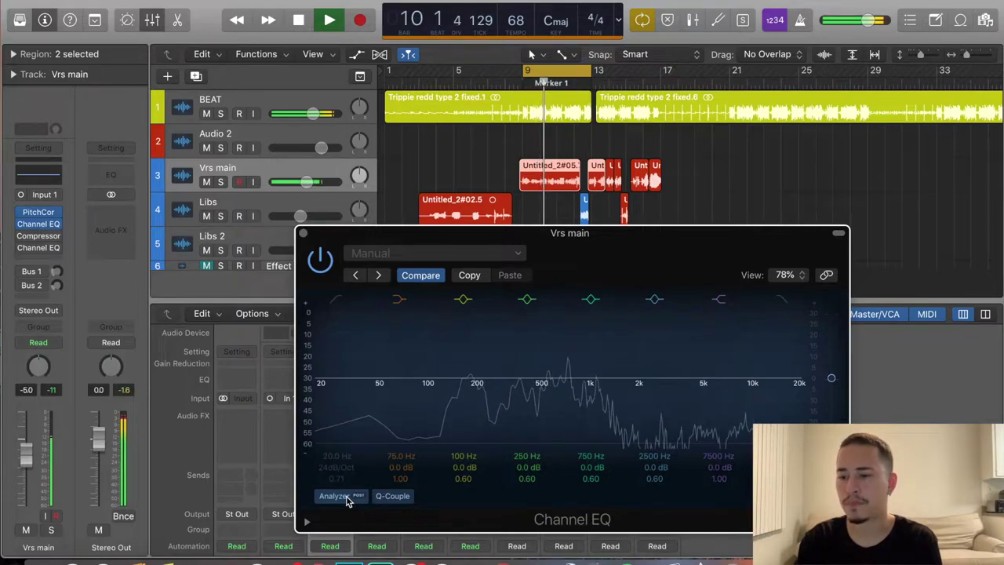
key(space)
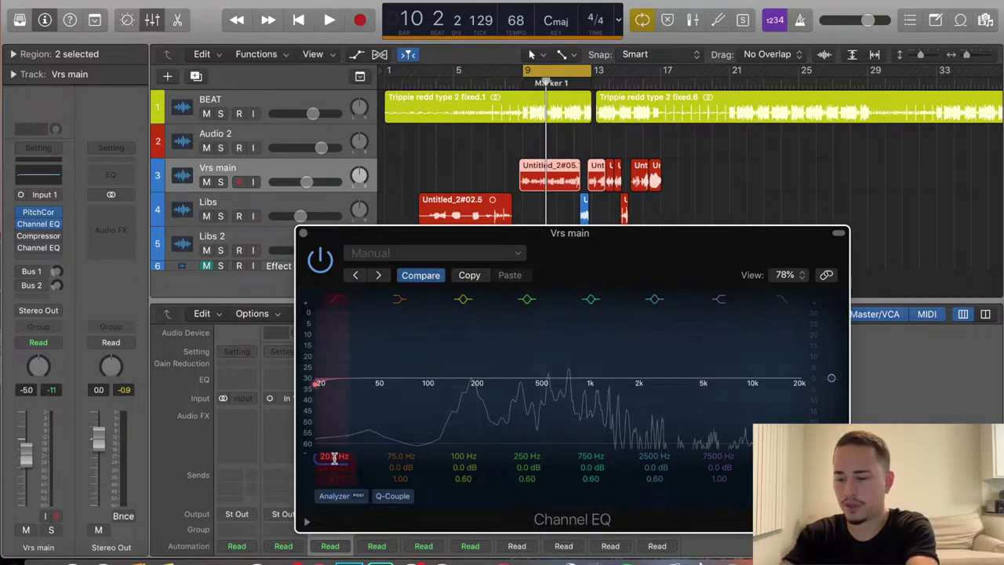
Enable the low-cut band in the Vrs main Channel EQ at 75 Hz with a 48 dB/Oct slope.
drag(333, 458, 334, 432)
drag(332, 473, 336, 465)
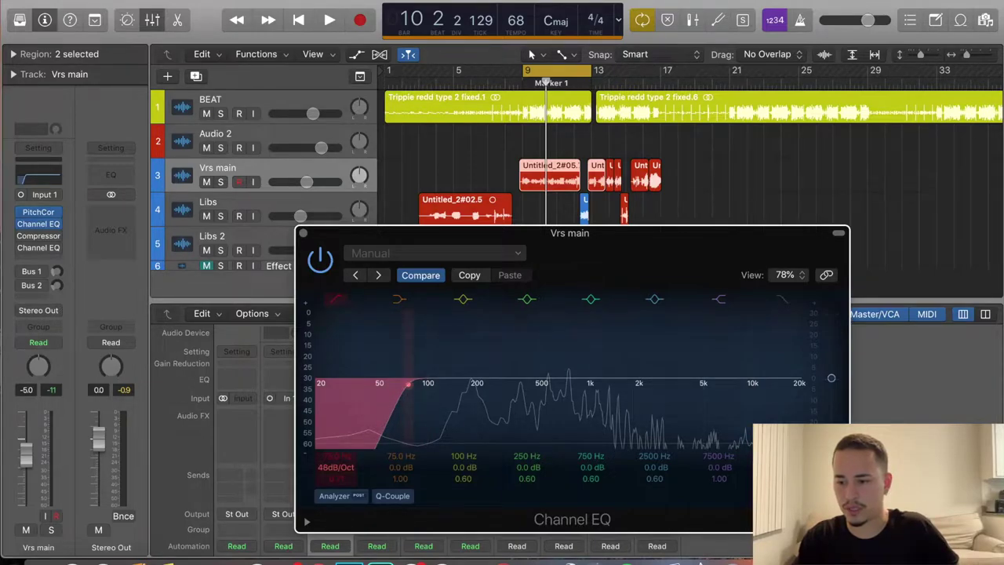
mouse_move(336, 457)
mouse_down()
mouse_move(336, 471)
mouse_move(336, 457)
mouse_up()
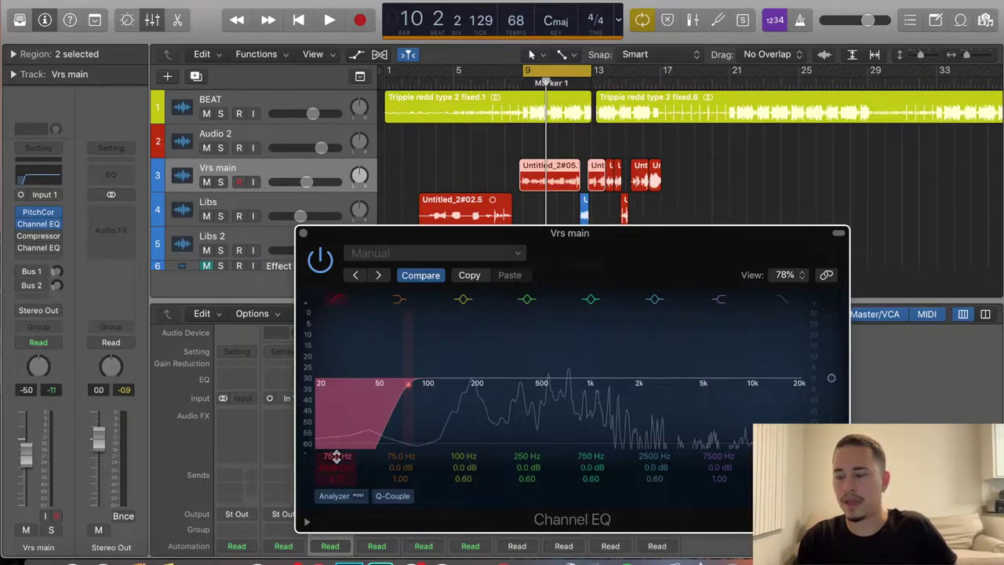
click(346, 459)
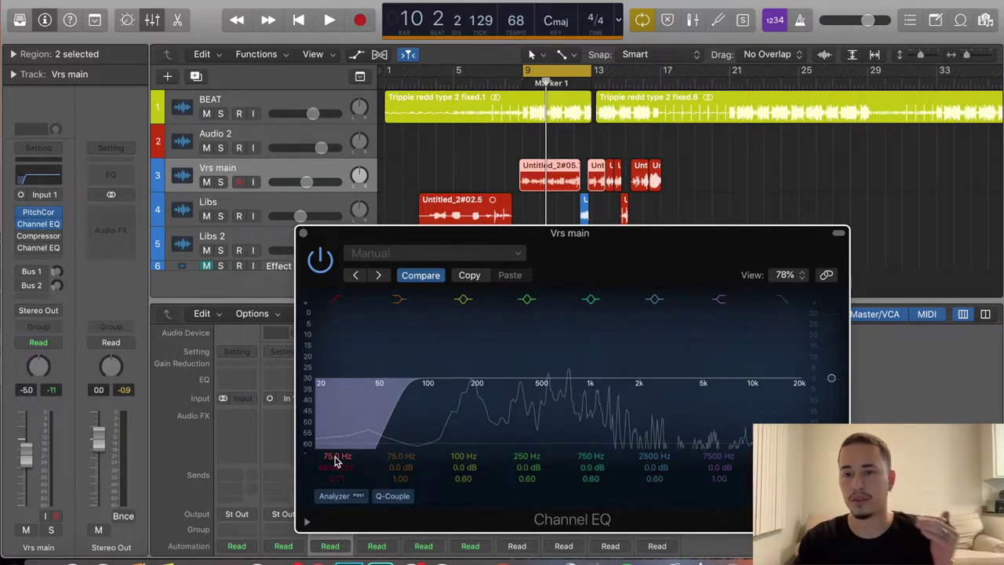
Raise the low-cut frequency to 120 Hz while listening to the looped vocal, and stop playback.
key(space)
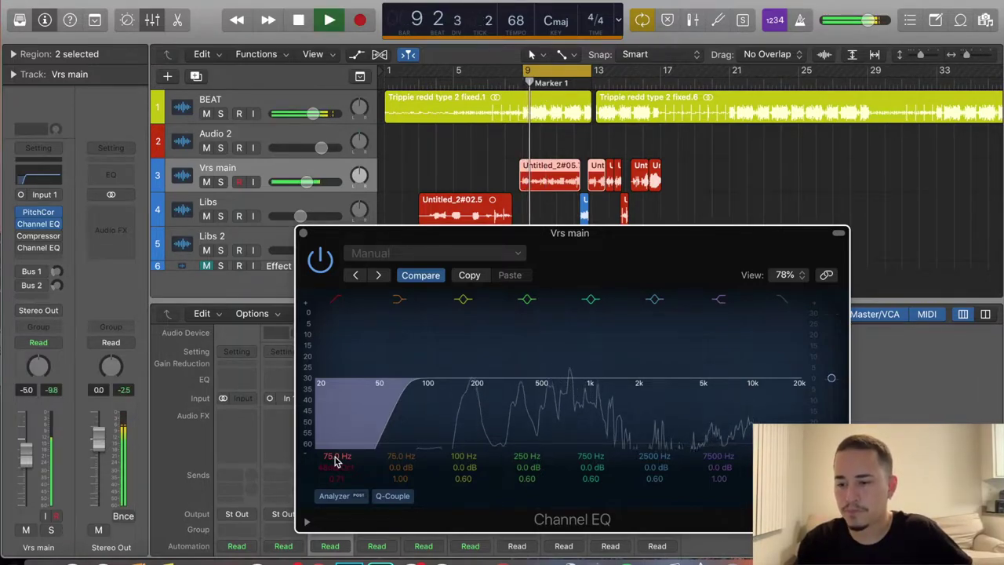
drag(336, 459, 336, 441)
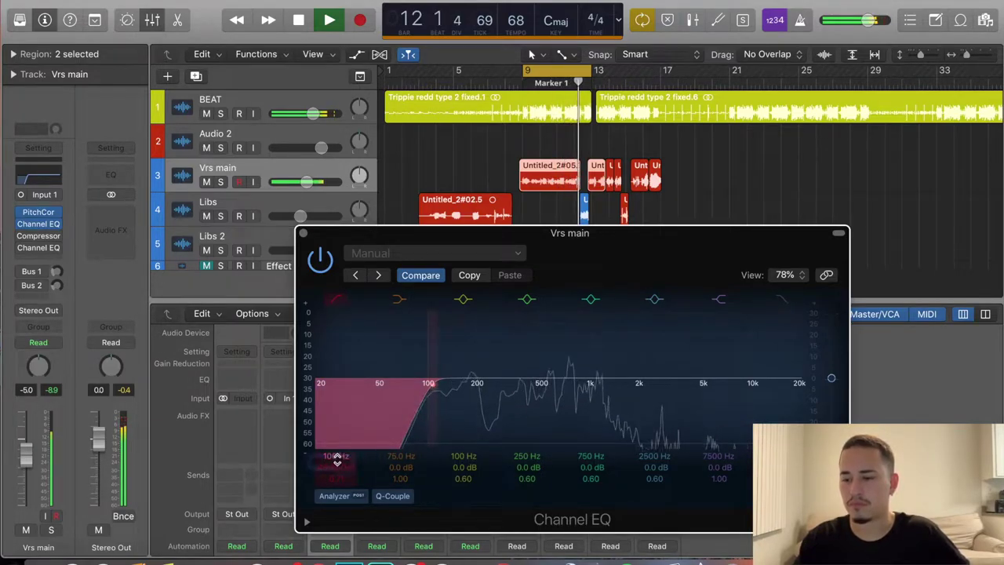
drag(339, 453, 339, 434)
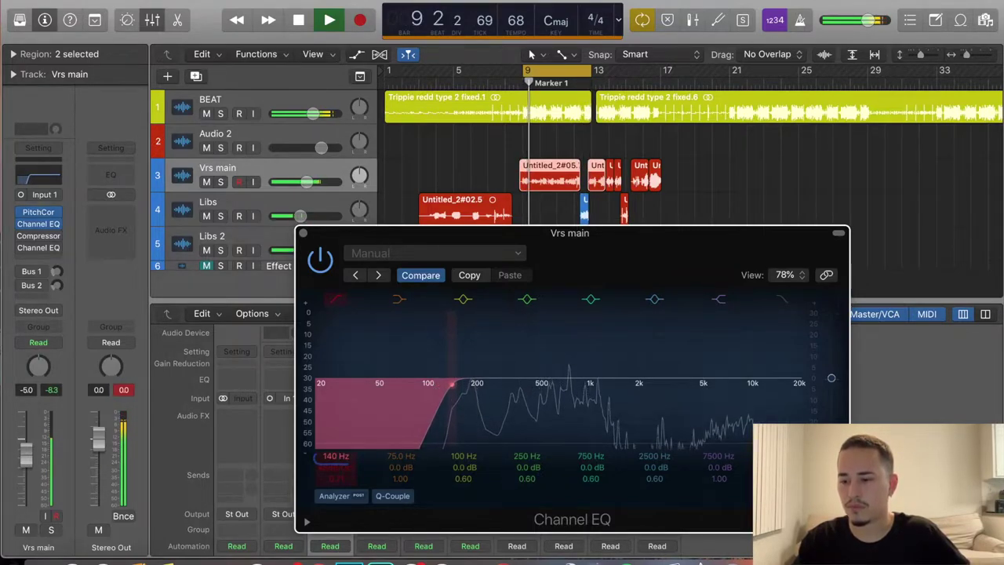
drag(336, 456, 336, 462)
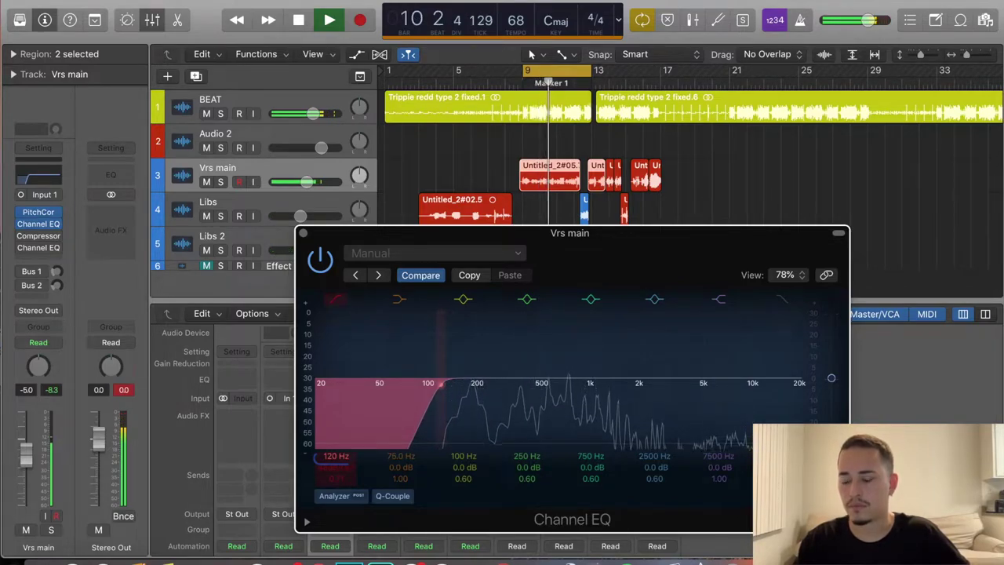
click(304, 234)
key(space)
key(v)
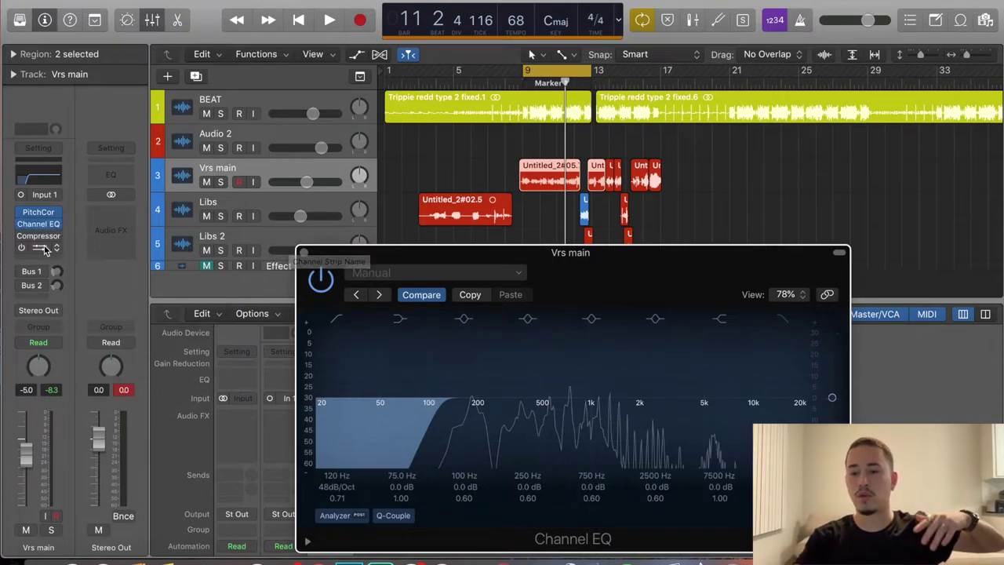
Examine the band settings of the bypassed second Channel EQ on Vrs main and close its window.
mouse_move(43, 253)
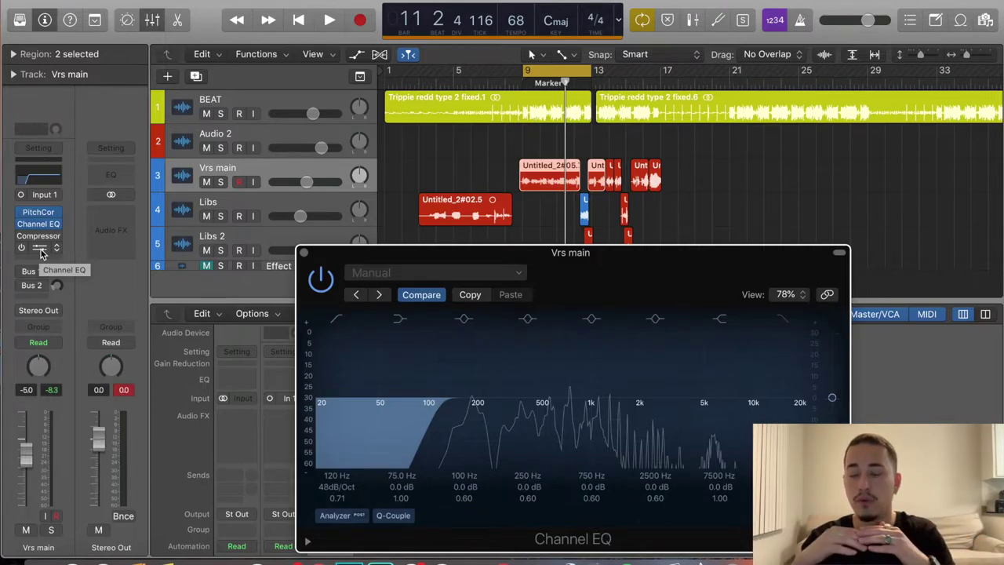
click(43, 252)
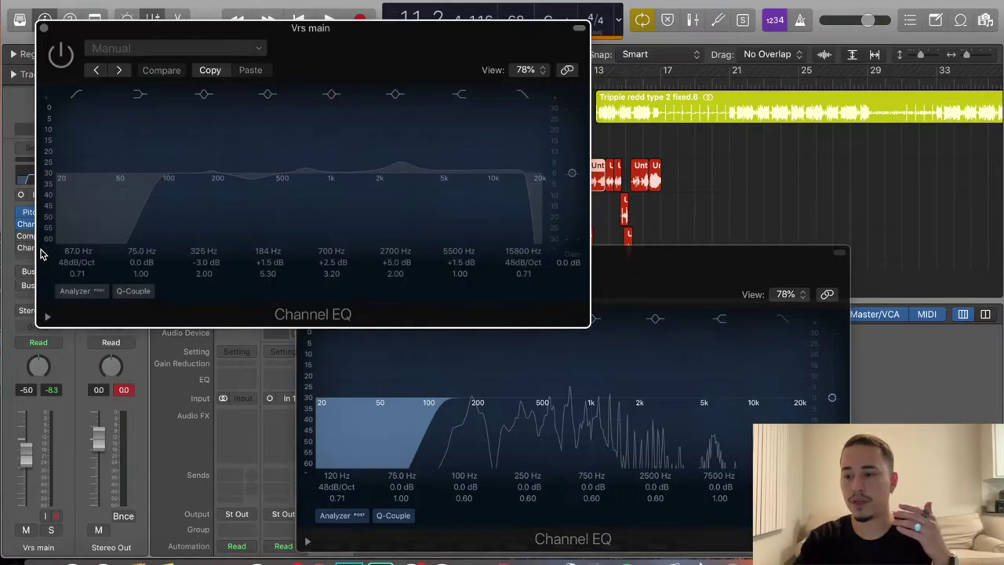
click(44, 30)
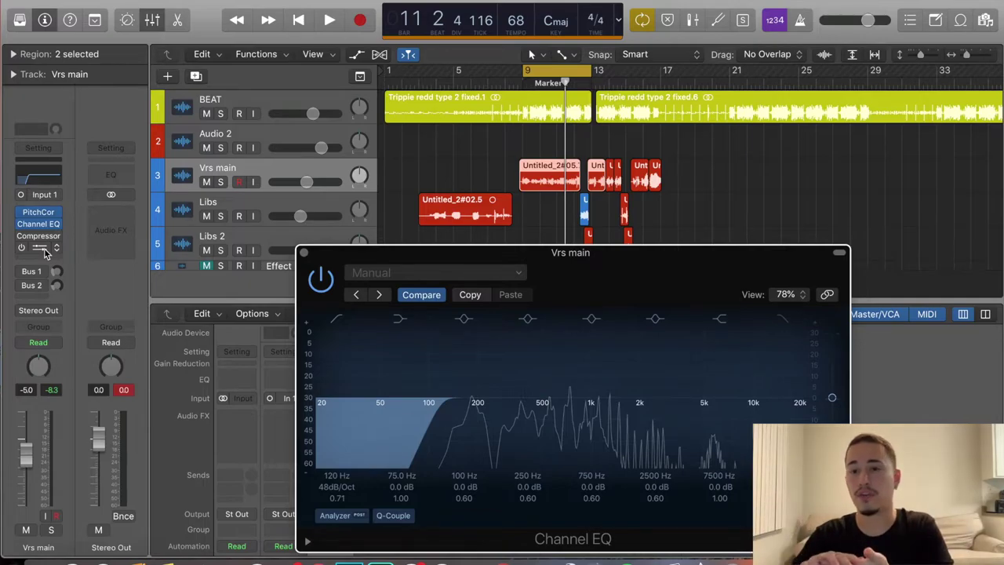
click(45, 249)
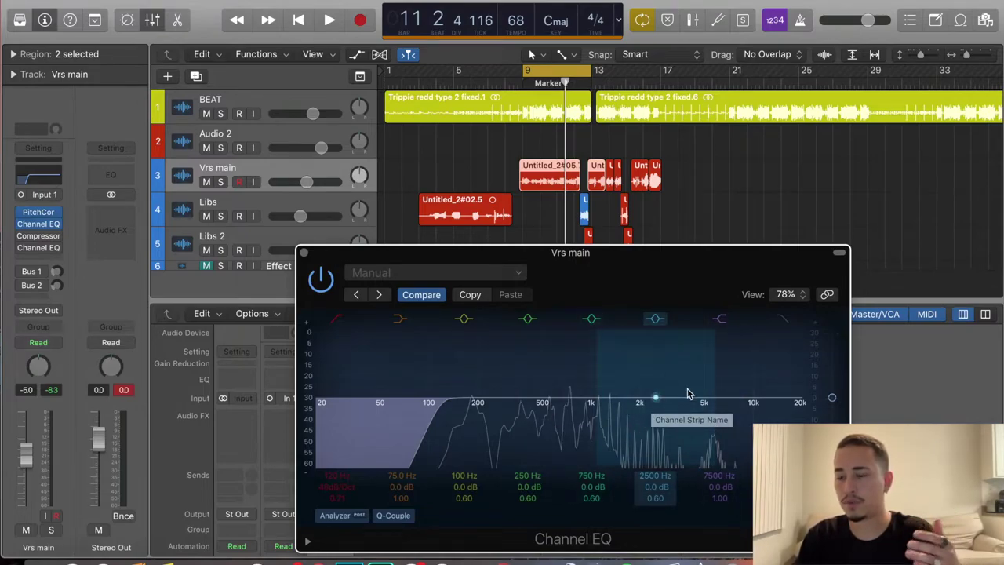
Boost the high-shelf band of the active Channel EQ to +6.0 dB at 4350 Hz while playing back the vocal.
drag(728, 400, 702, 391)
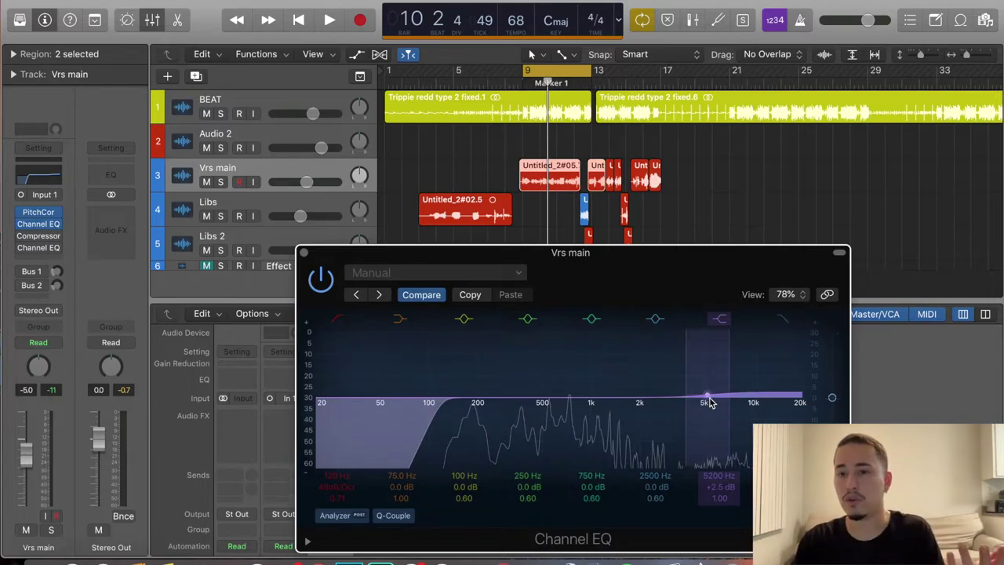
key(space)
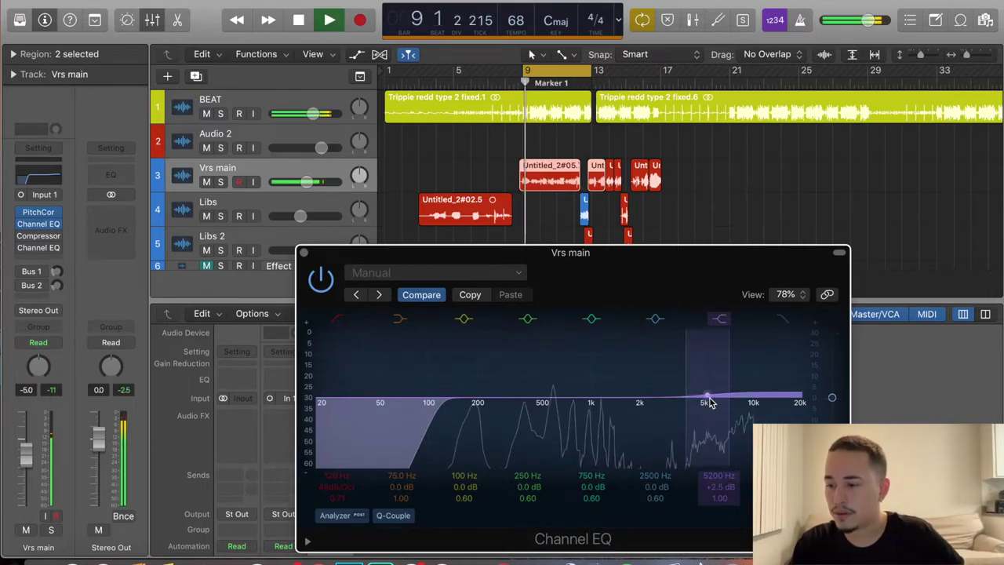
mouse_move(708, 402)
mouse_down()
mouse_move(685, 384)
mouse_move(693, 390)
mouse_up()
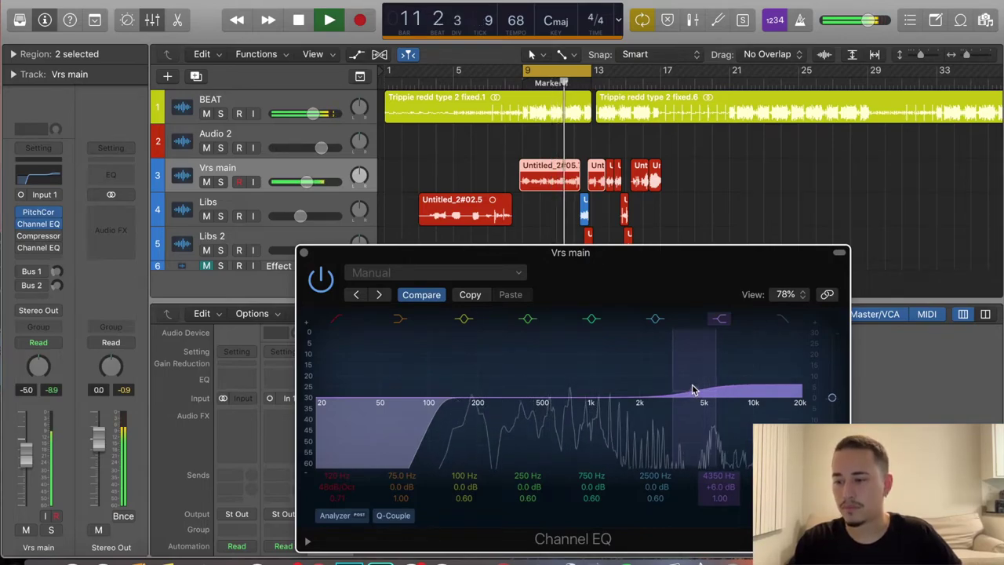
key(space)
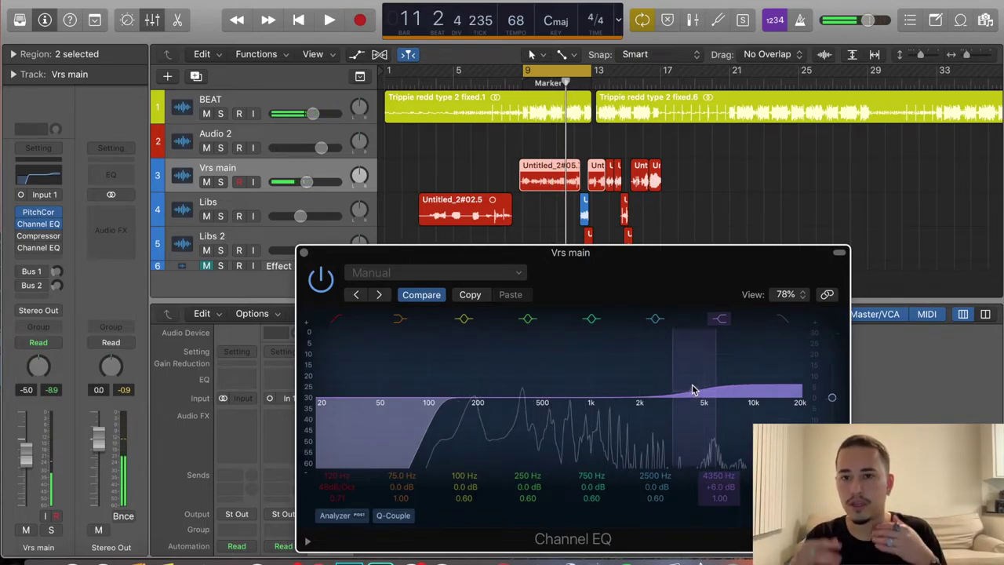
Compare the vocal with the high-shelf band bypassed and re-enabled during playback.
click(720, 324)
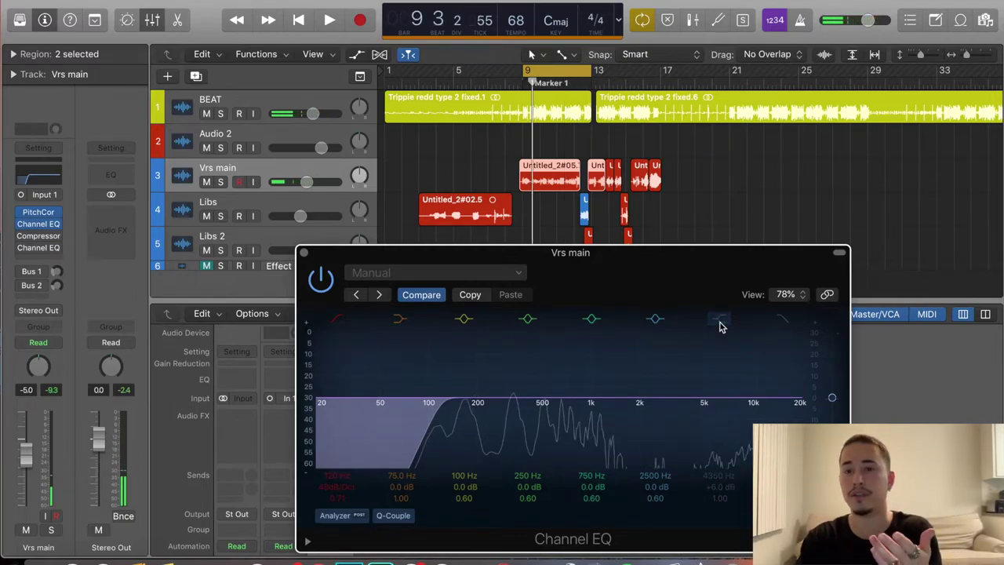
key(space)
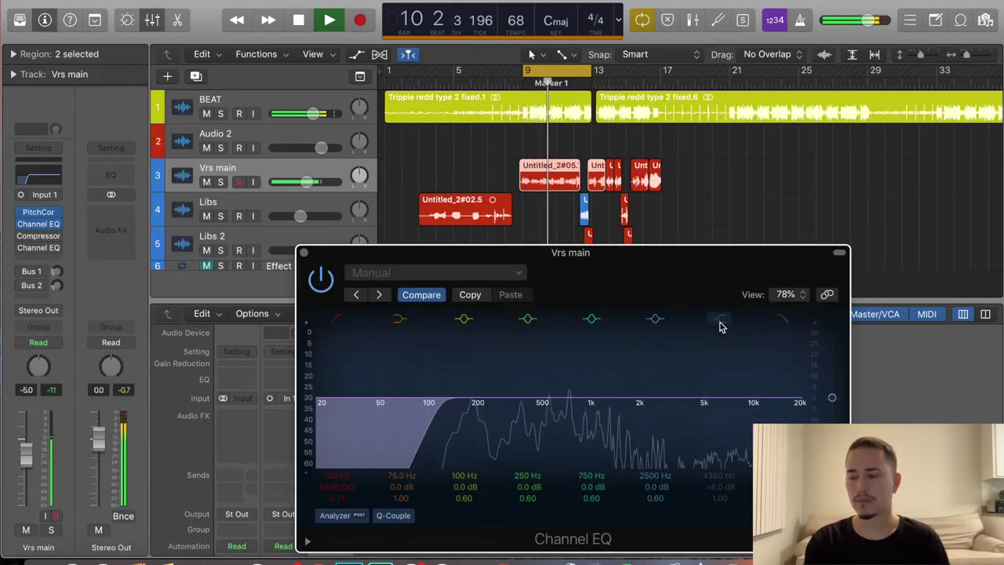
click(721, 324)
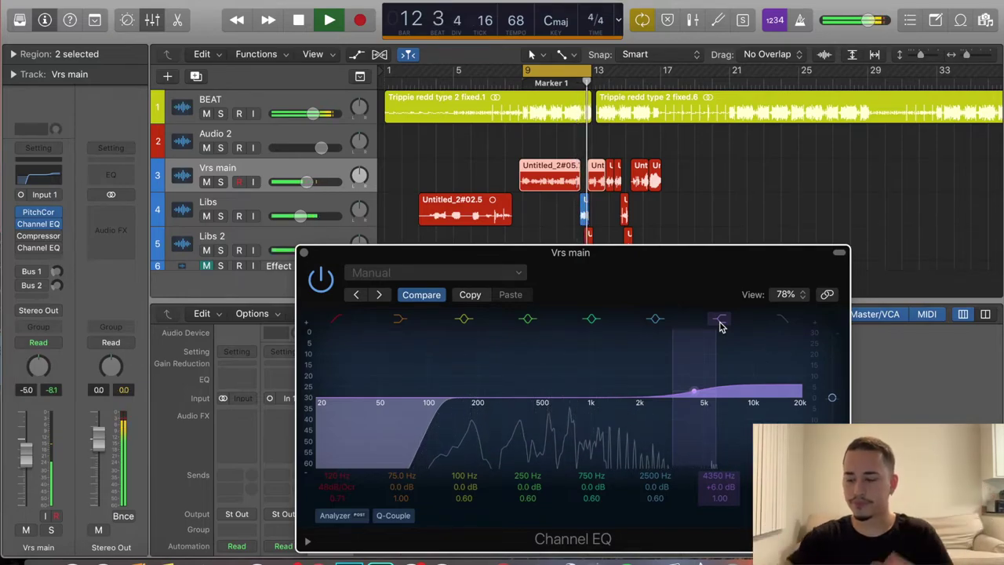
key(space)
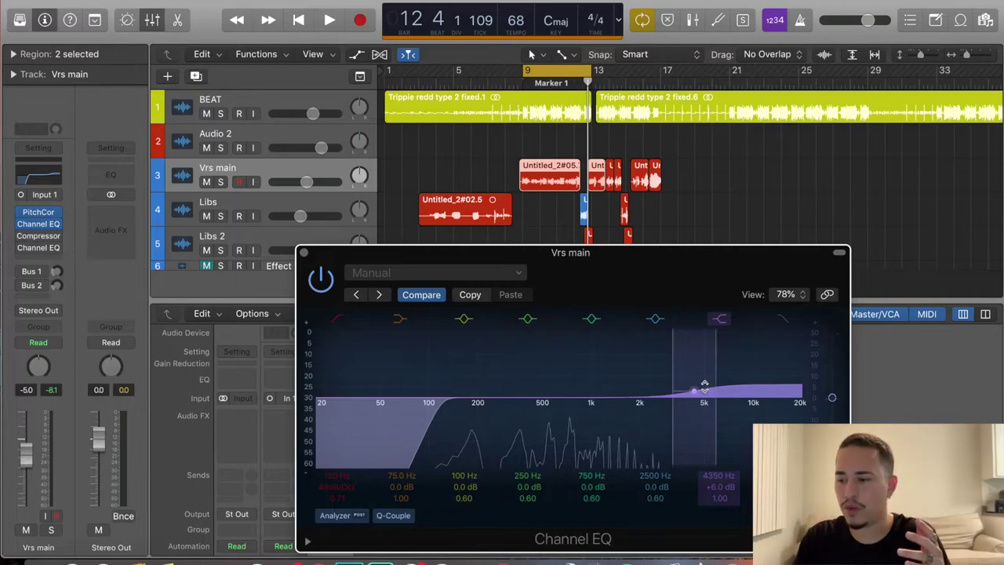
Reduce the high-shelf gain at 4350 Hz in the Vrs main Channel EQ to +5.0 dB.
double_click(716, 487)
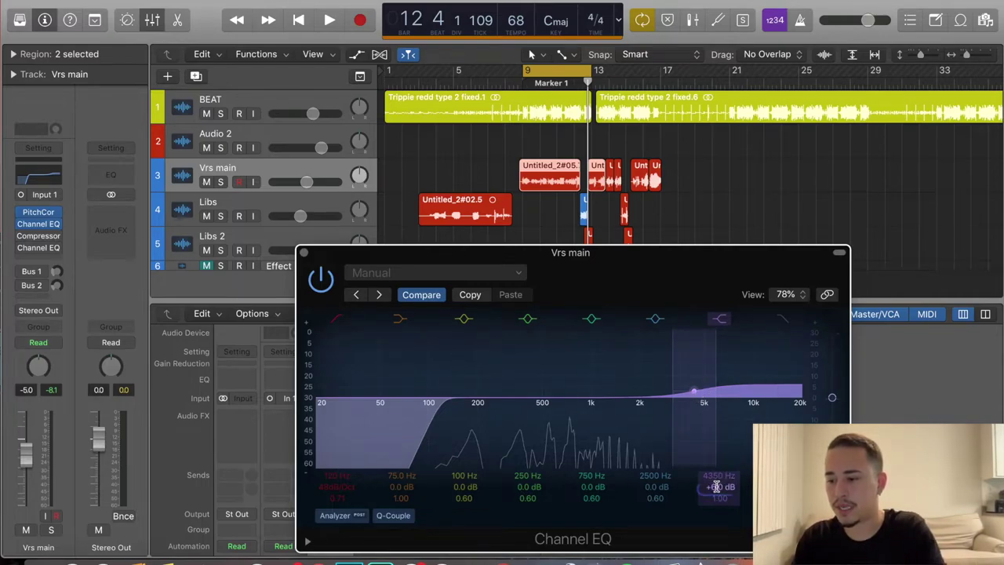
text(5)
key(Return)
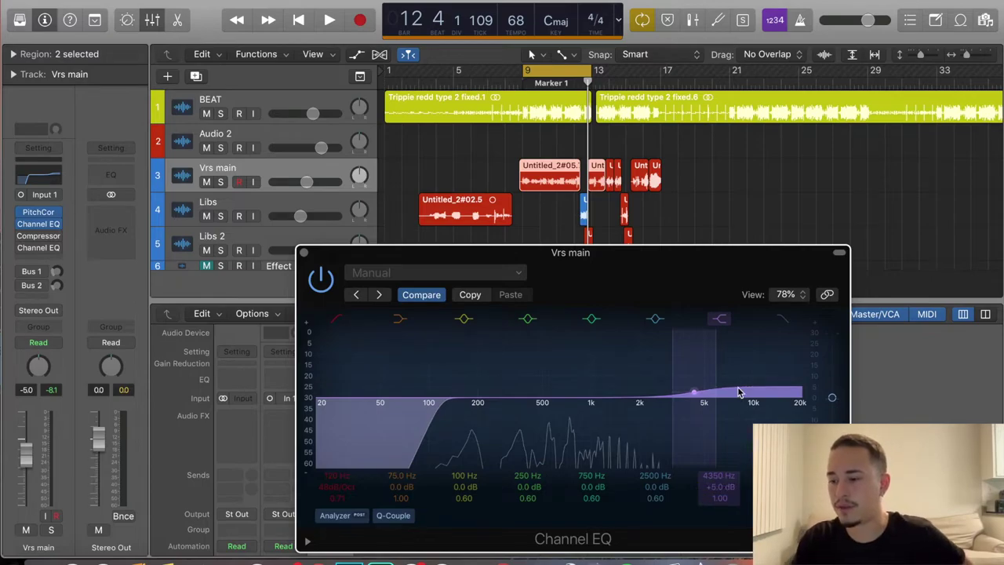
Exaggerate the high-shelf boost to +15.0 dB and audition the vocal in the loop, stopping playback at the end.
click(721, 487)
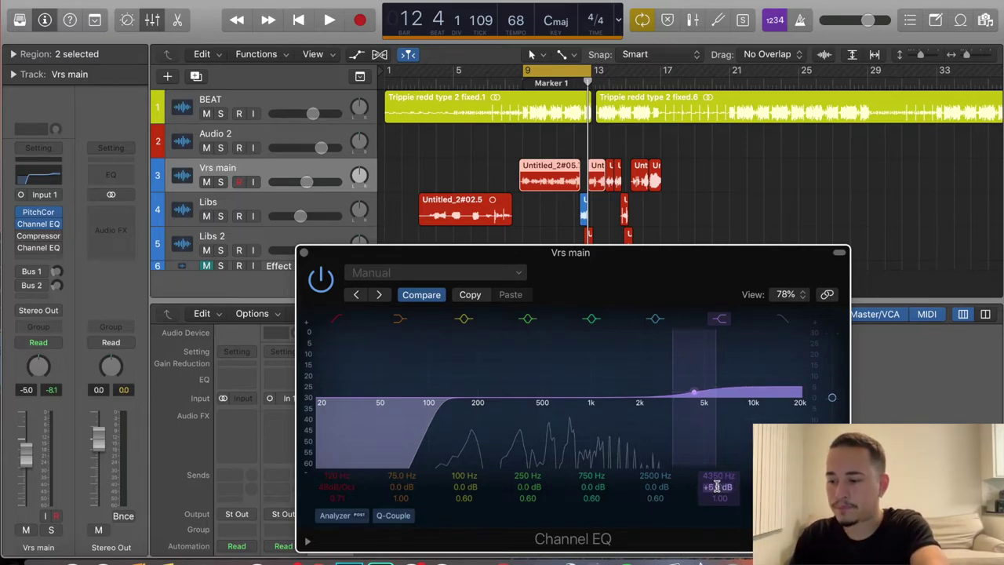
text(15)
key(Return)
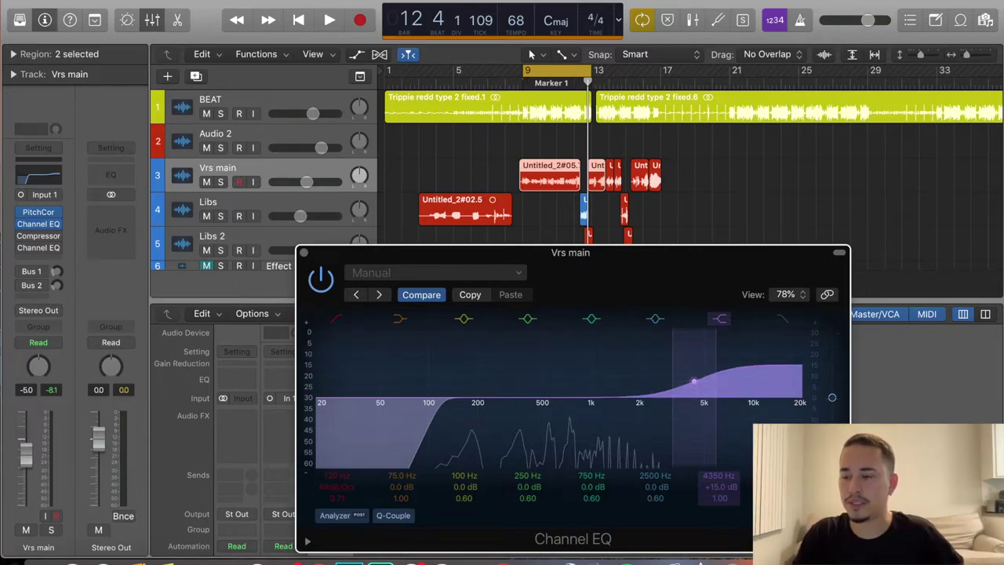
key(space)
key(space)
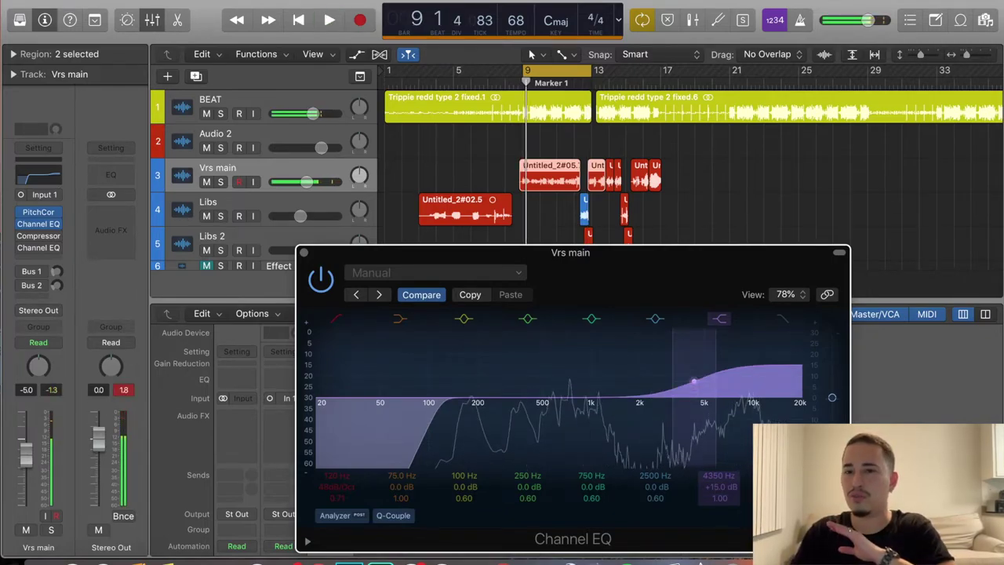
key(space)
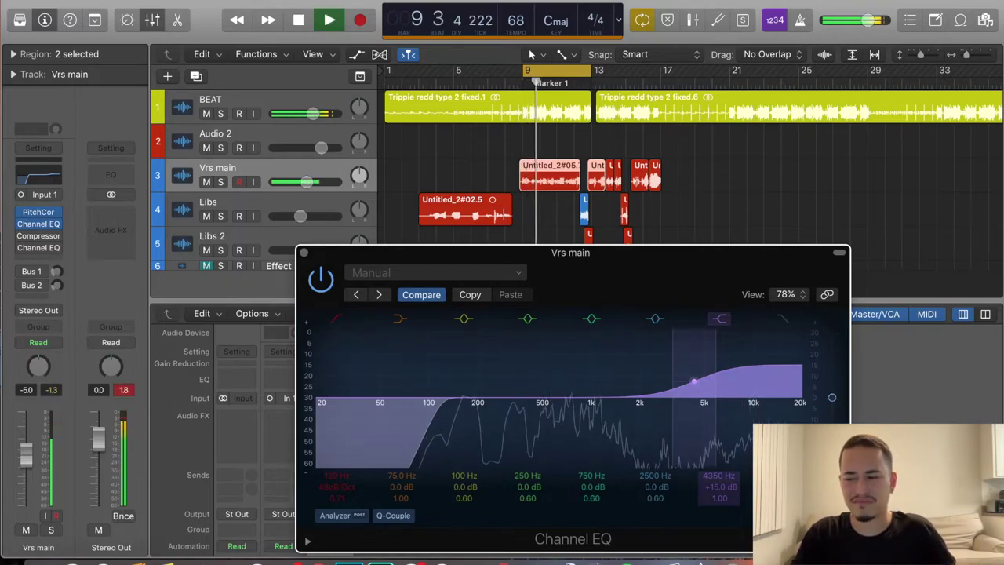
key(space)
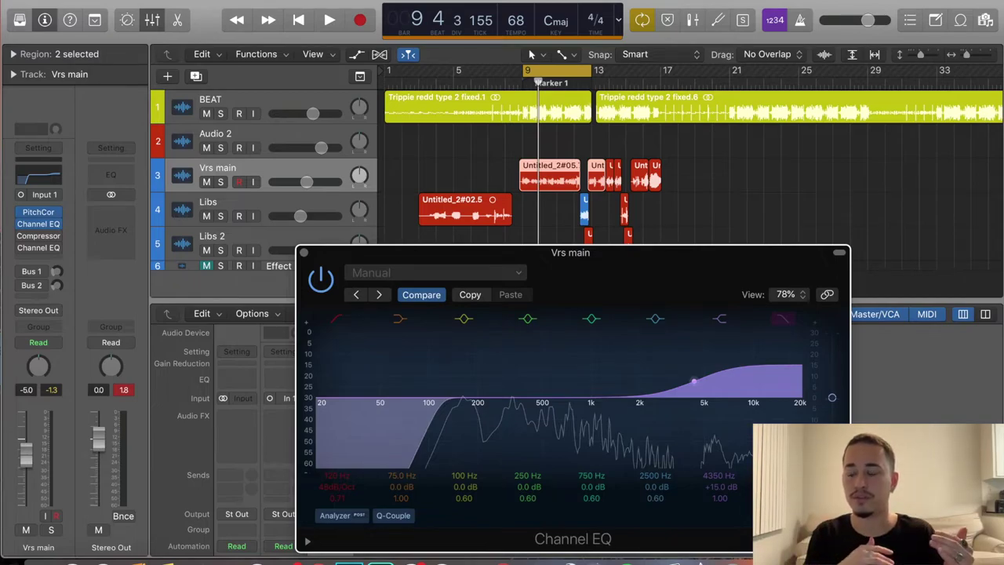
Bring the high-shelf gain back down to +5.0 dB.
double_click(712, 487)
text(5)
key(Return)
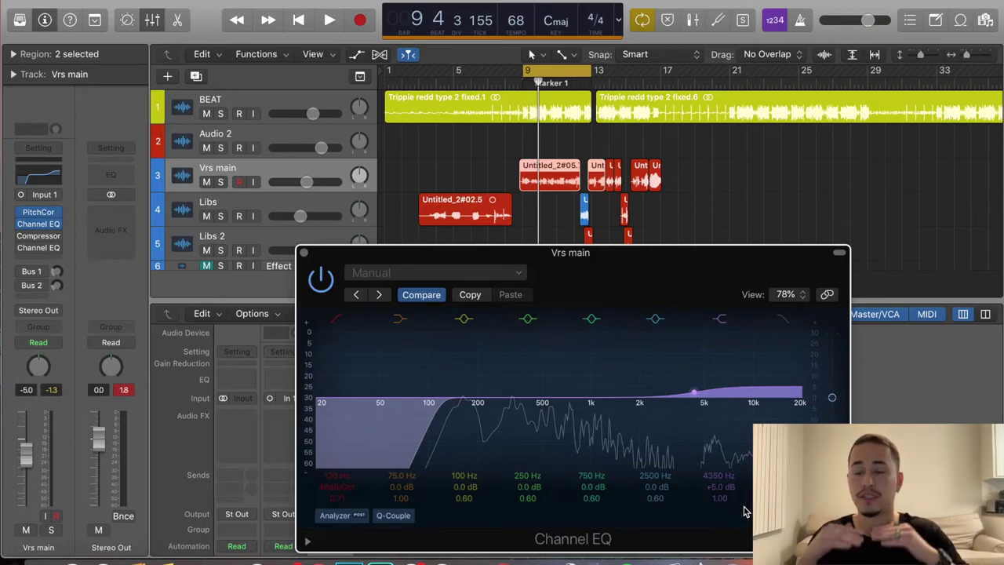
Undo the last Channel EQ edit and close the plug-in window.
key(super+z)
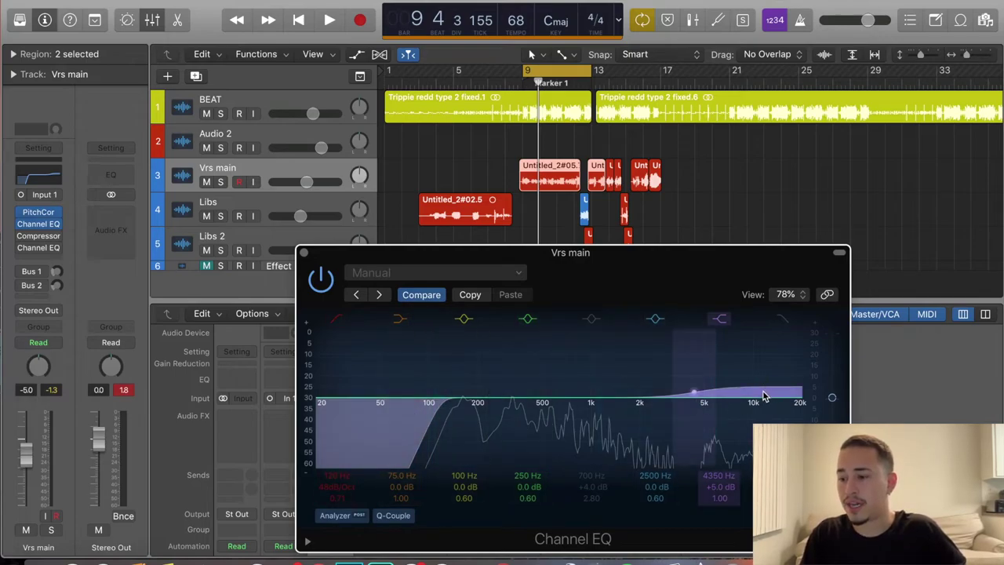
click(304, 255)
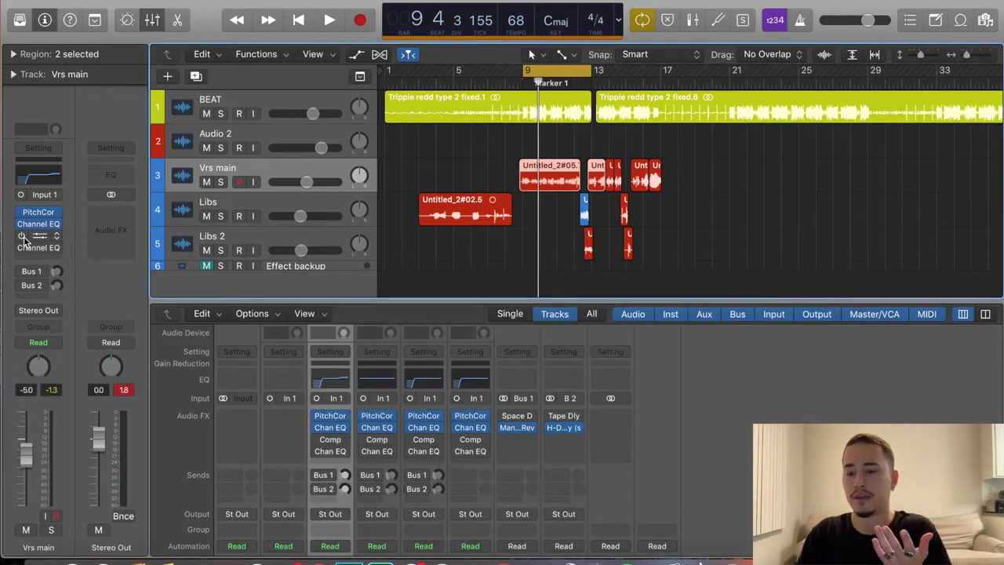
Check the Compressor settings on Vrs main, then enable the Compressor and play back the looped vocal.
click(39, 239)
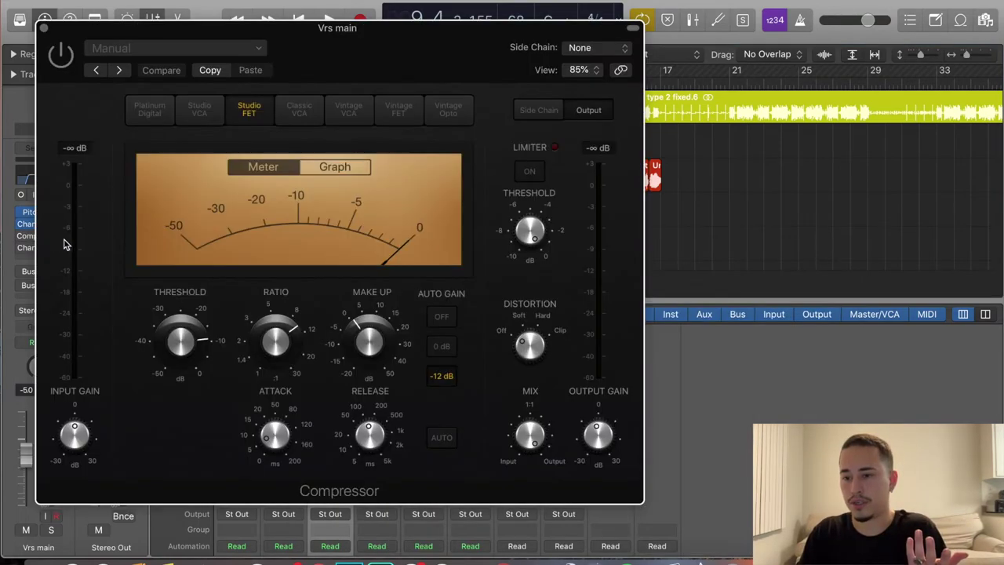
click(44, 29)
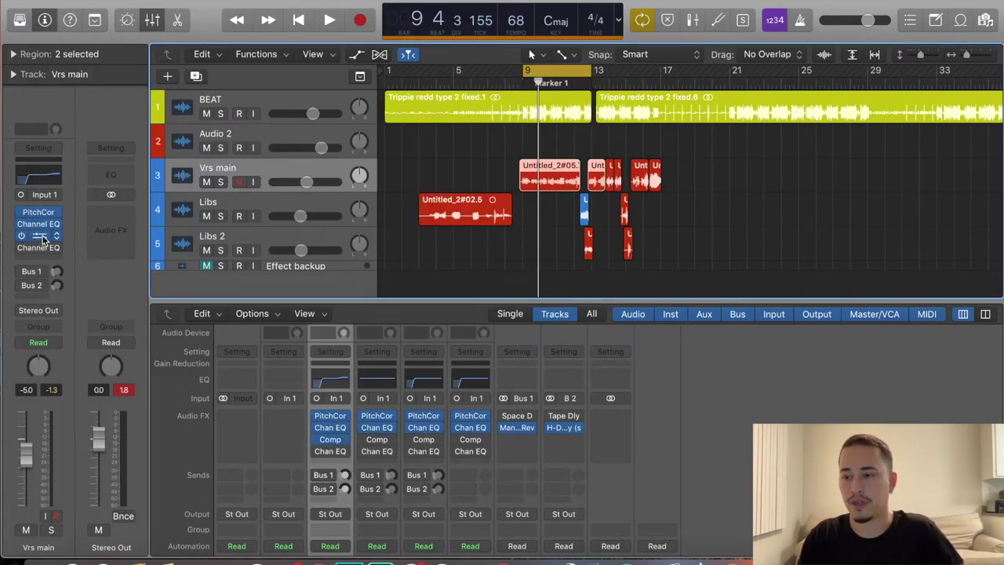
key(space)
mouse_move(39, 224)
mouse_down()
mouse_move(39, 244)
mouse_move(41, 233)
mouse_up()
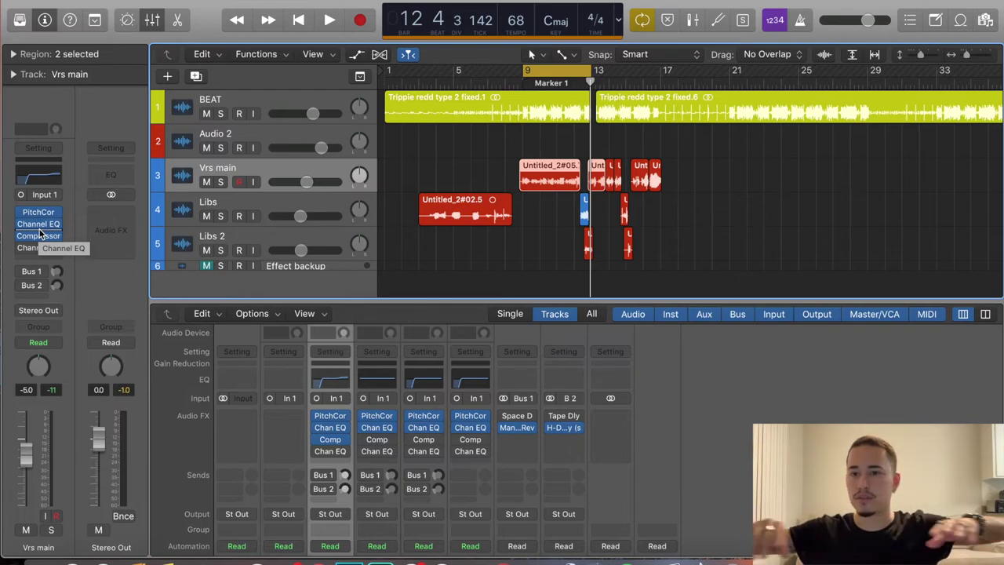
Enable the second Channel EQ on Vrs main, review its band settings, and play back the vocal through the full chain.
mouse_move(31, 249)
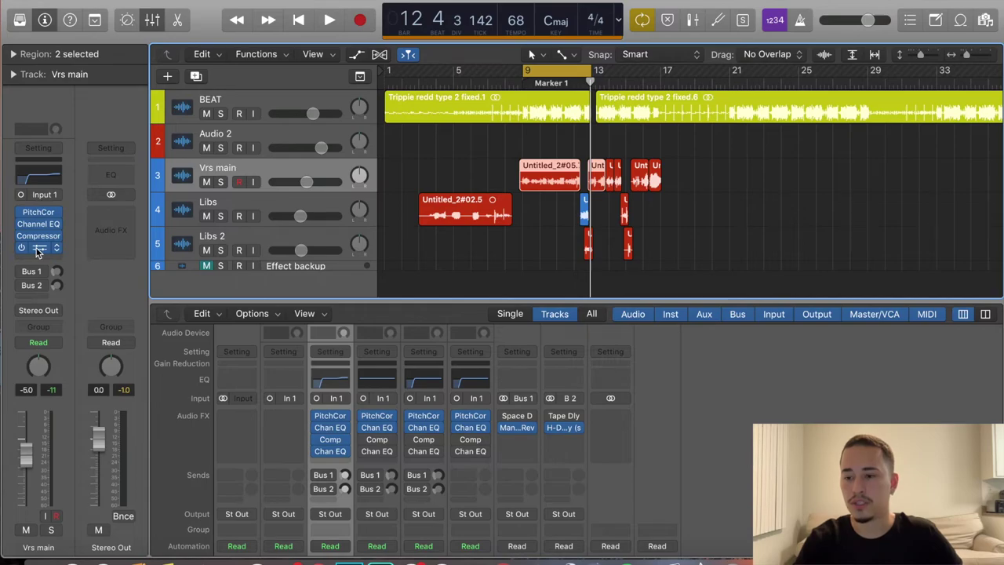
click(35, 248)
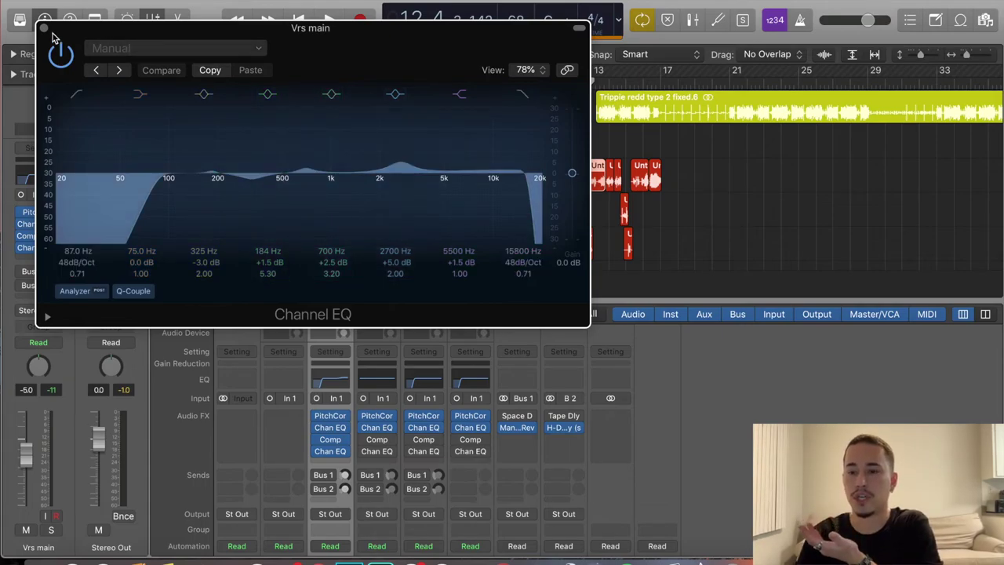
click(44, 29)
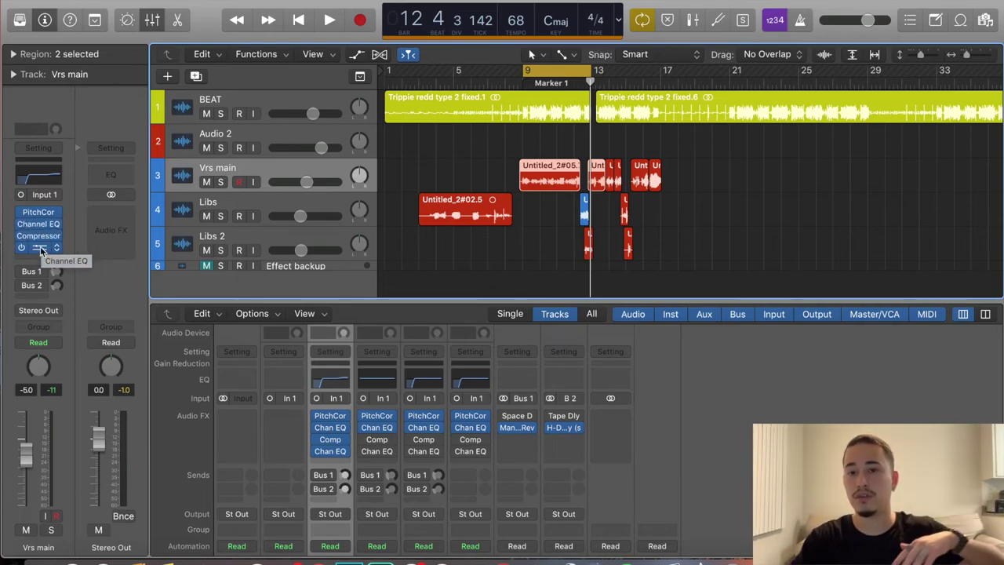
key(space)
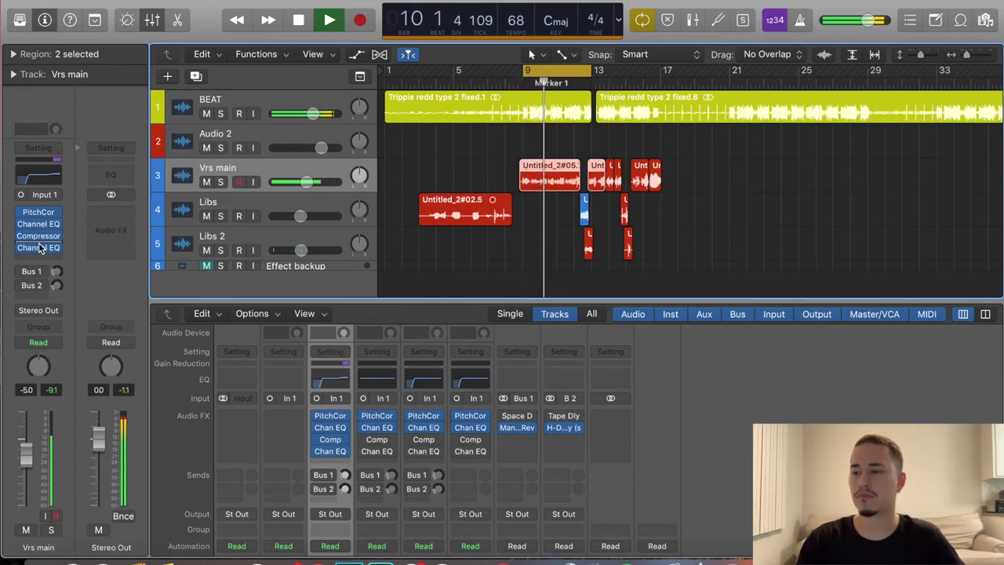
key(space)
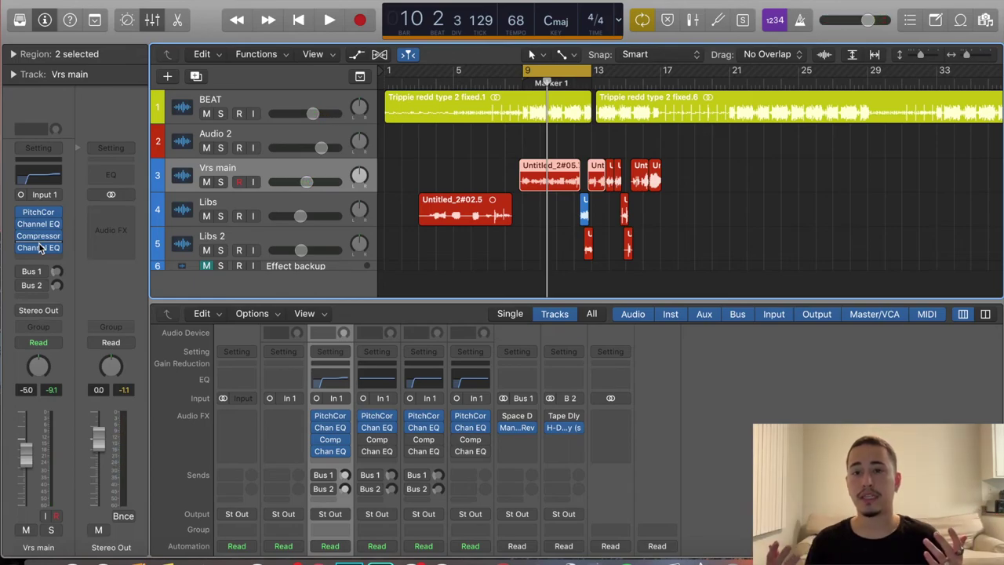